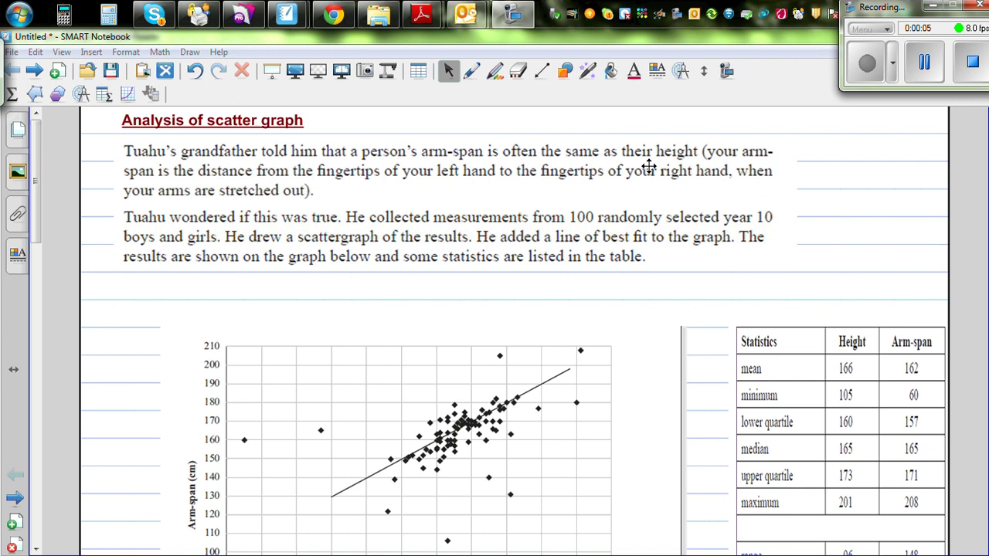
With the pen, underline 'their height', 'arm-span', 'grandfather', 'fingertips', 'left' and 'right hand'
click(470, 72)
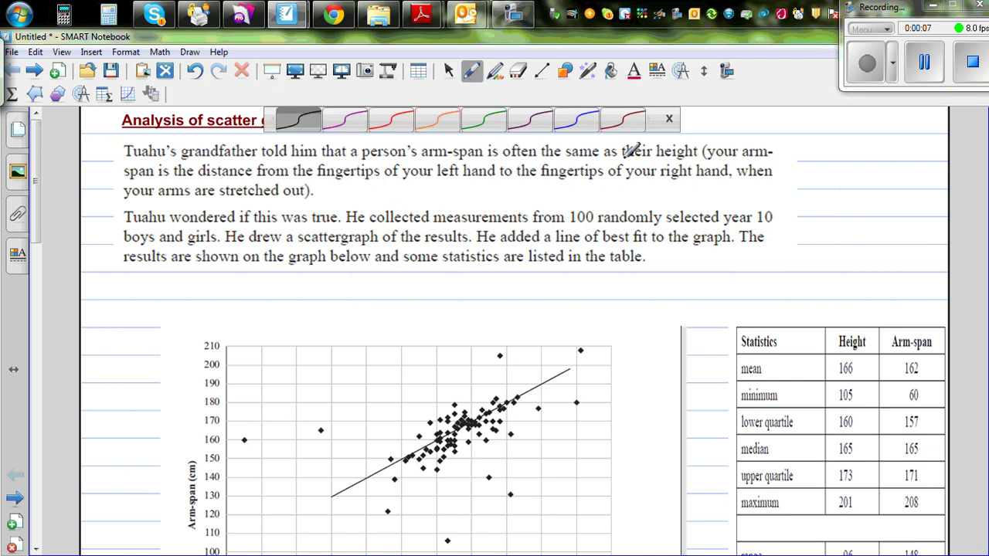
drag(624, 157, 693, 158)
drag(421, 160, 483, 158)
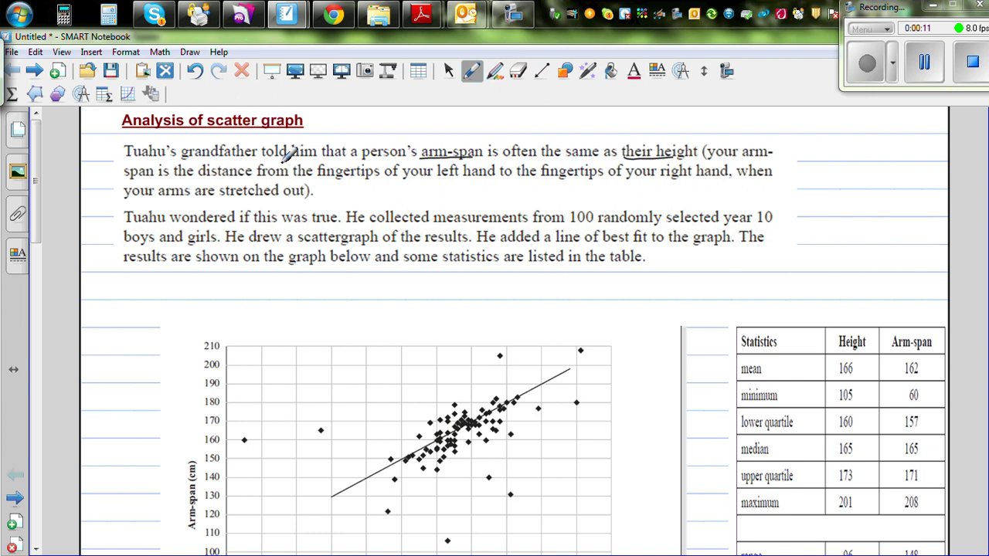
drag(200, 160, 234, 160)
drag(321, 181, 357, 181)
drag(437, 181, 467, 180)
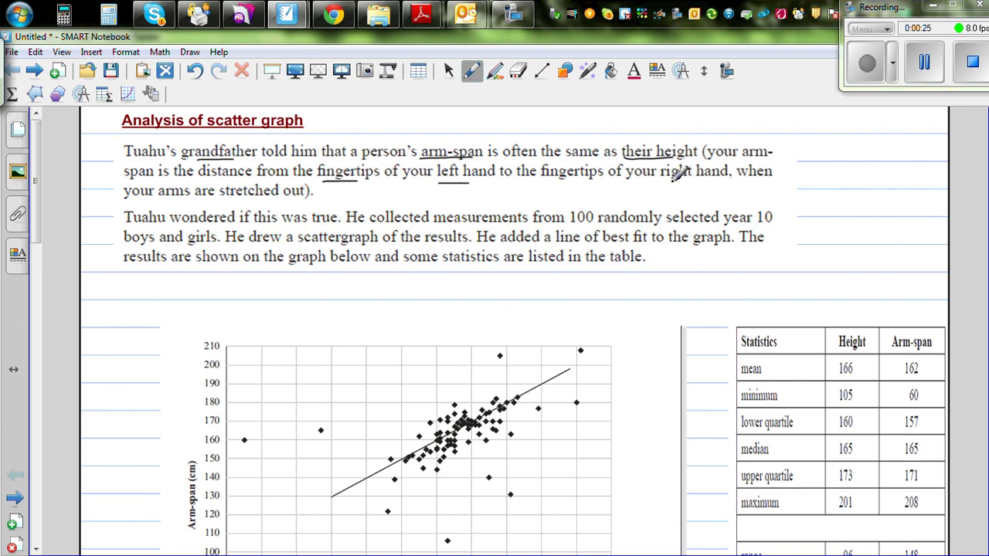
drag(669, 179, 715, 179)
Underline 'stretched', '100', 'randomly', '10', 'boys and girls' and 'line of best fit'
drag(241, 198, 278, 197)
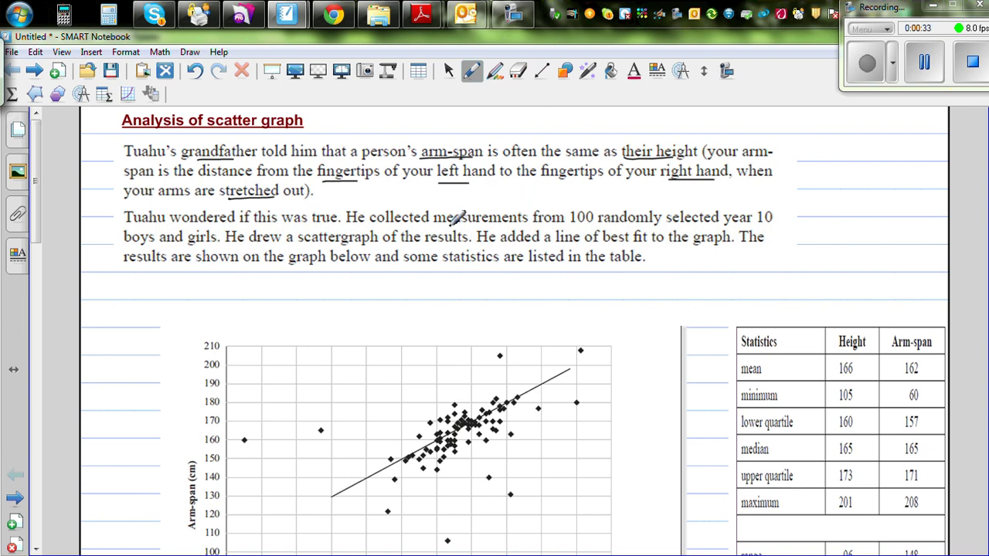
drag(570, 226, 662, 225)
drag(755, 226, 772, 225)
drag(125, 246, 203, 246)
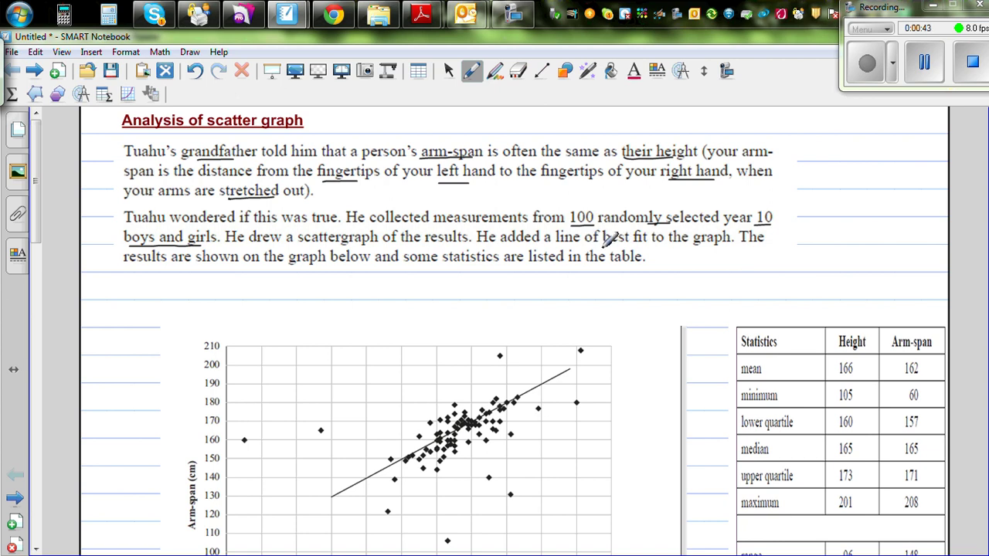
drag(556, 247, 731, 246)
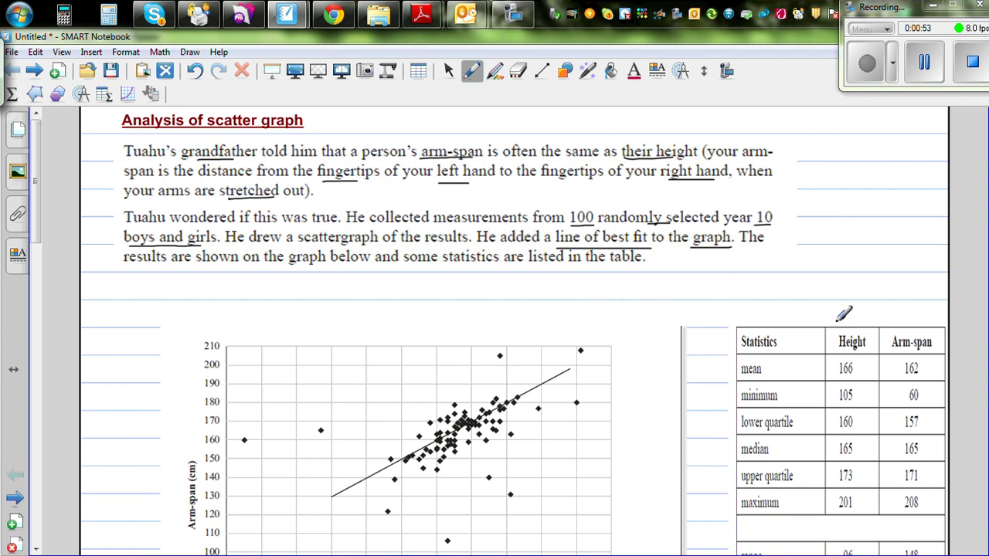
mouse_move(36, 207)
mouse_down()
mouse_move(35, 255)
mouse_move(38, 220)
mouse_up()
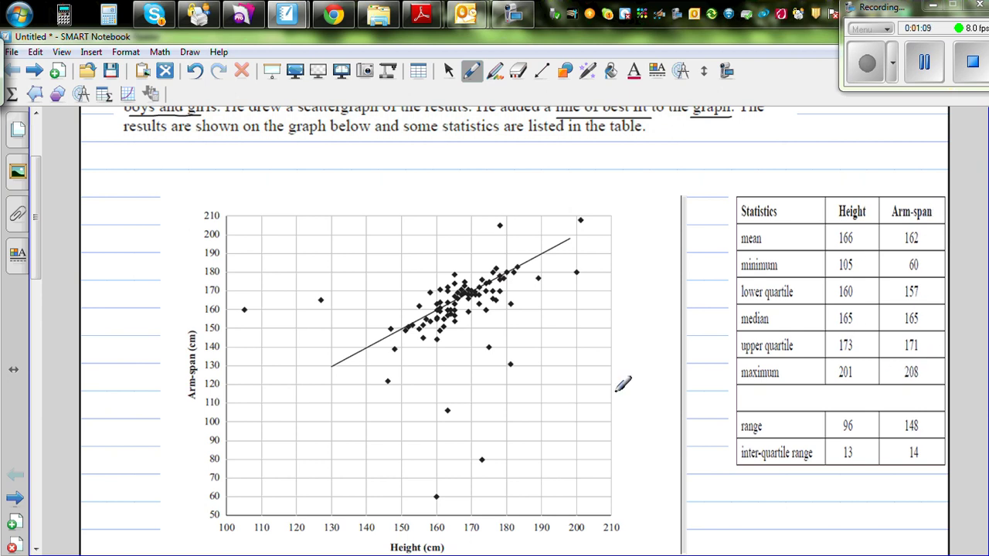
Draw a curved arrow from the end of the regression line and handwrite LOBF beside it
scroll(34, 230, down, 1)
scroll(34, 230, down, 3)
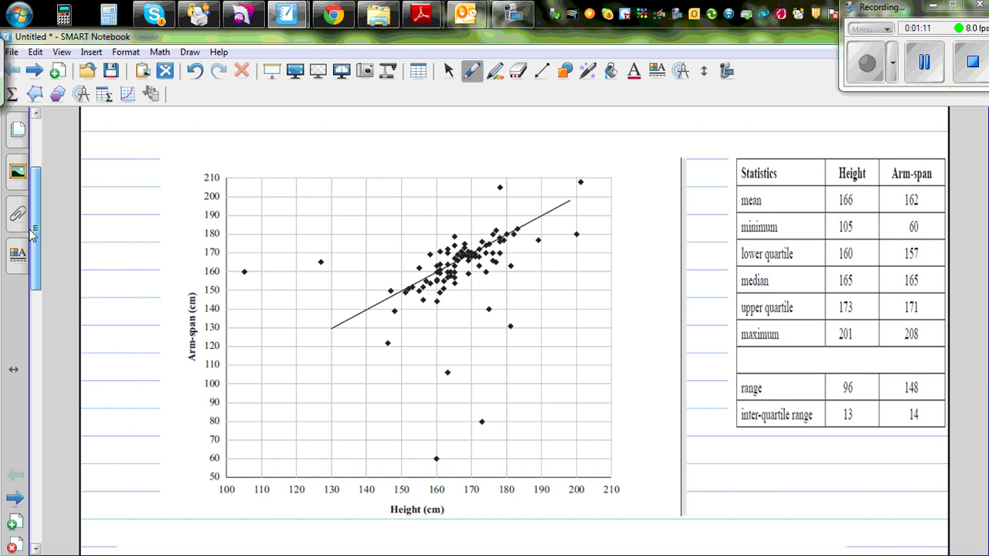
mouse_move(555, 207)
mouse_down()
mouse_move(575, 222)
mouse_move(618, 205)
mouse_move(626, 220)
mouse_move(641, 218)
mouse_move(655, 196)
mouse_move(651, 206)
mouse_up()
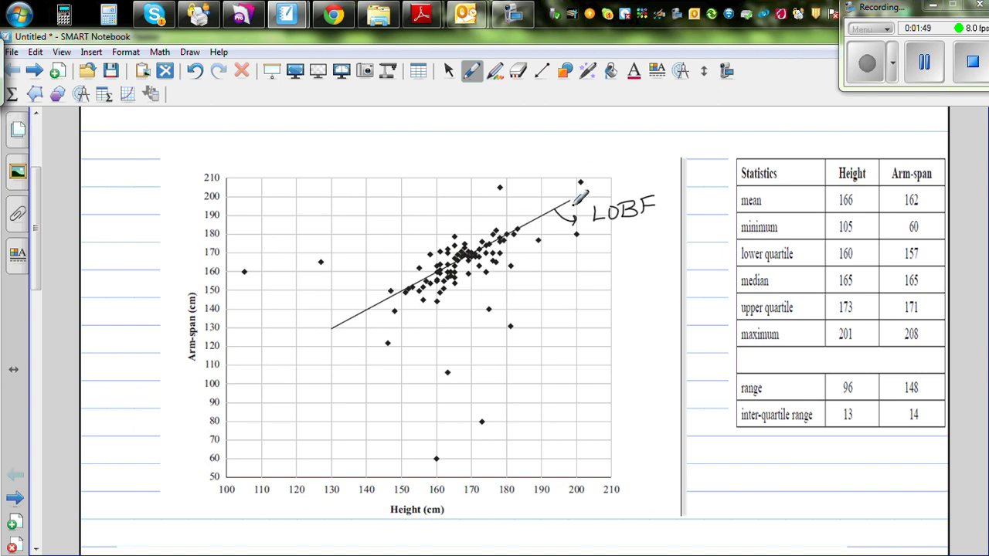
scroll(37, 228, down, 1)
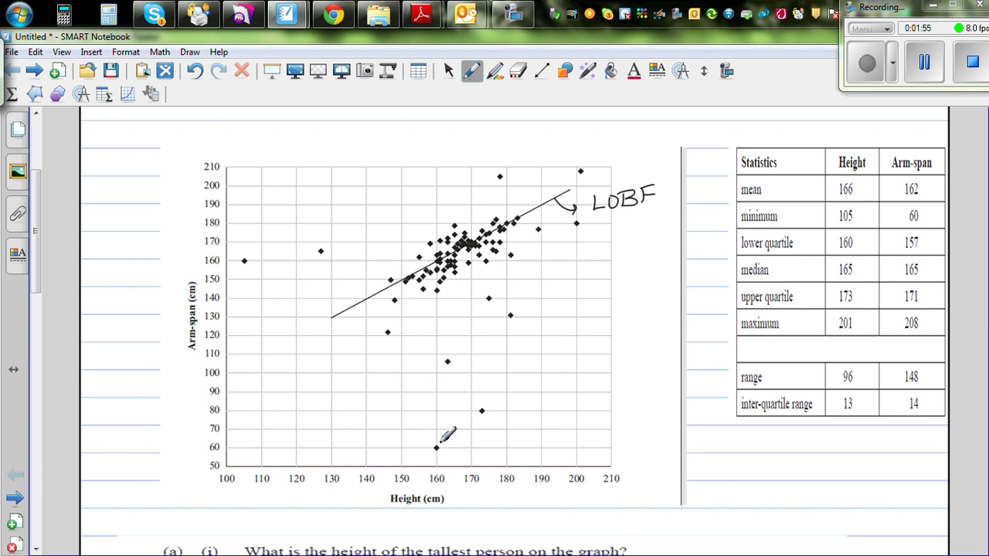
Circle the outlier at (160,60), write its coordinates, and label the point (172,80)
drag(430, 453, 440, 454)
mouse_move(459, 437)
mouse_down()
mouse_move(482, 446)
mouse_move(533, 444)
mouse_up()
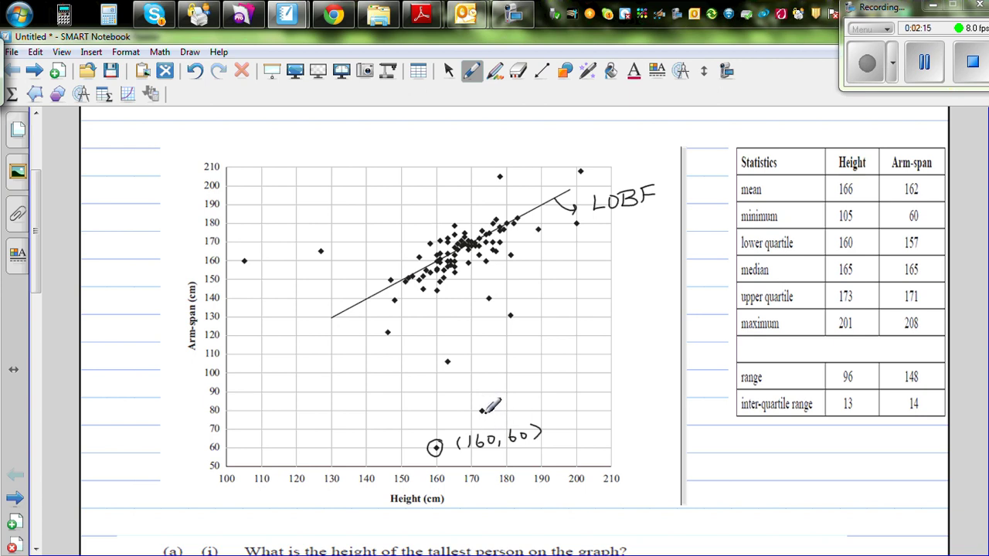
mouse_move(506, 396)
mouse_down()
mouse_move(503, 412)
mouse_move(540, 393)
mouse_up()
mouse_move(564, 383)
mouse_down()
mouse_move(568, 391)
mouse_move(584, 383)
mouse_up()
drag(591, 376, 593, 392)
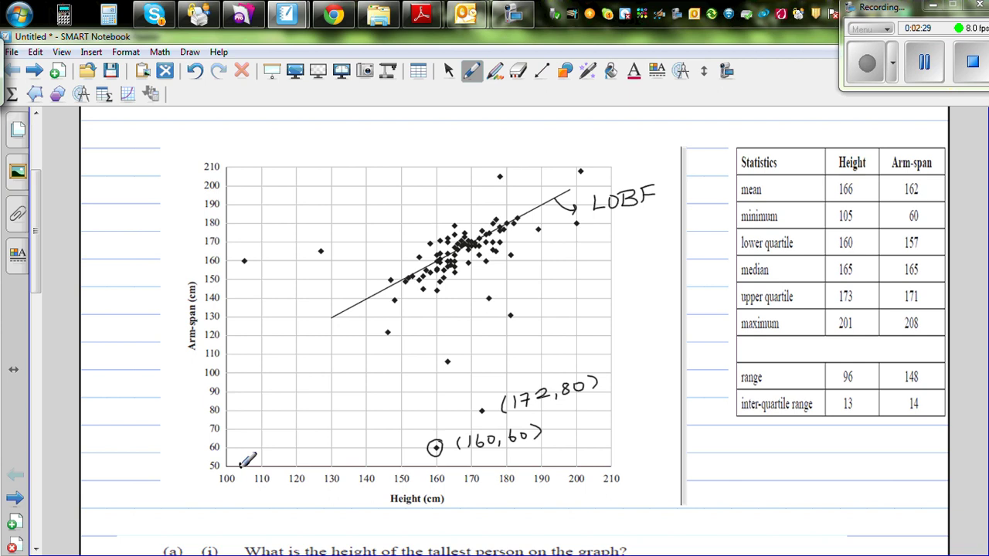
Label the outlier (105,160), circle the (172,80) point, and underline 'height' in question (a)(i)
mouse_move(237, 235)
mouse_down()
mouse_move(236, 248)
mouse_move(298, 233)
mouse_up()
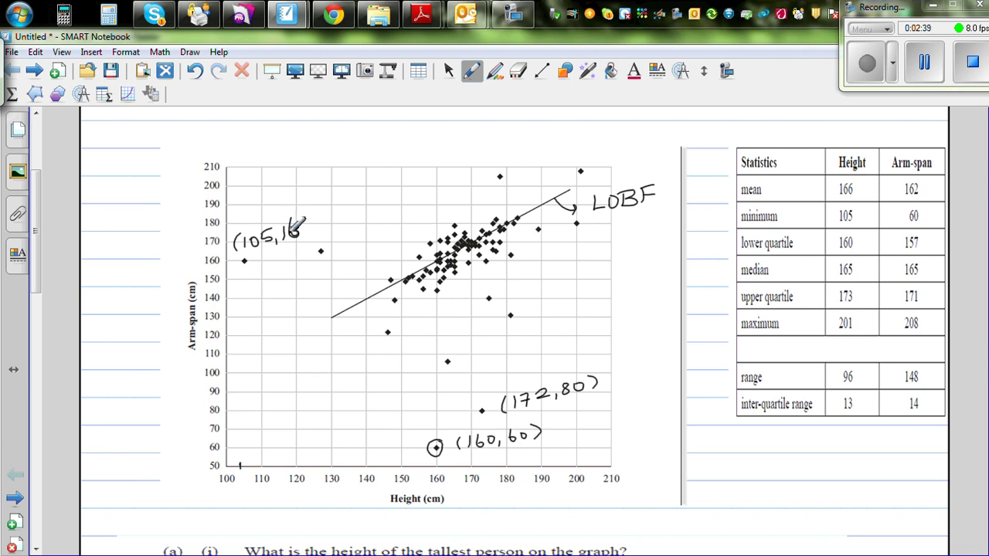
drag(307, 219, 306, 222)
drag(316, 214, 316, 233)
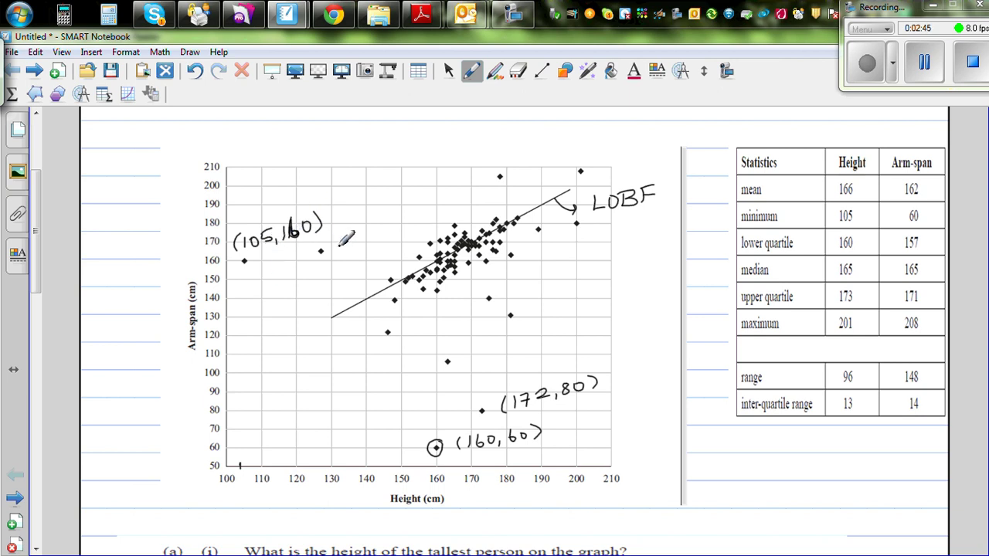
drag(486, 401, 489, 404)
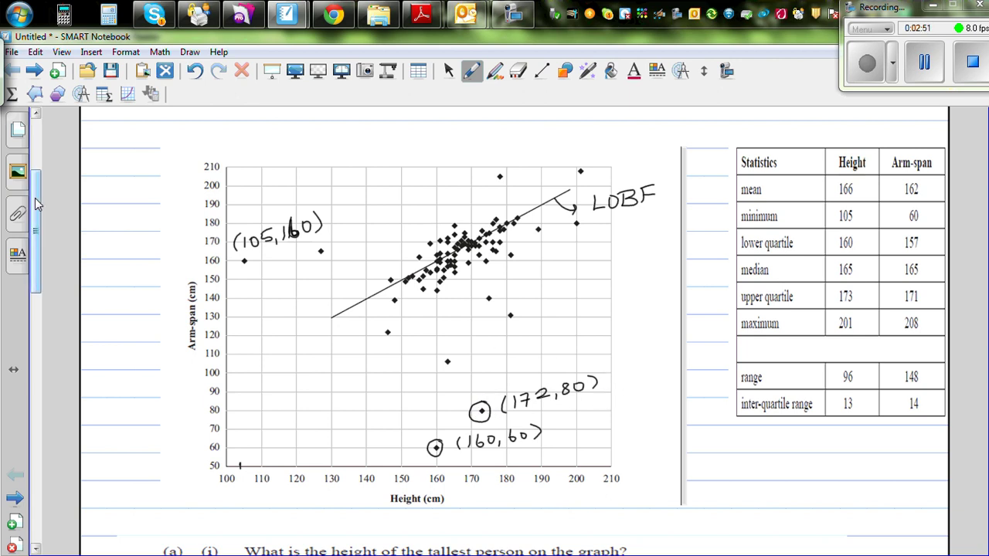
drag(36, 207, 36, 212)
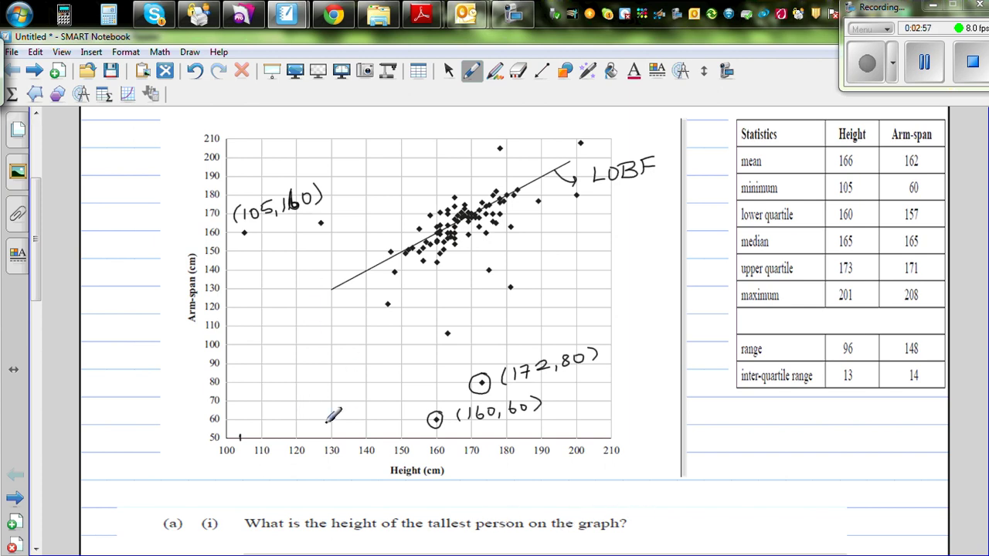
drag(332, 531, 476, 530)
Switch the pen to blue, circle the tallest person's point, and write 201cm for (a)(i)
click(469, 75)
click(576, 120)
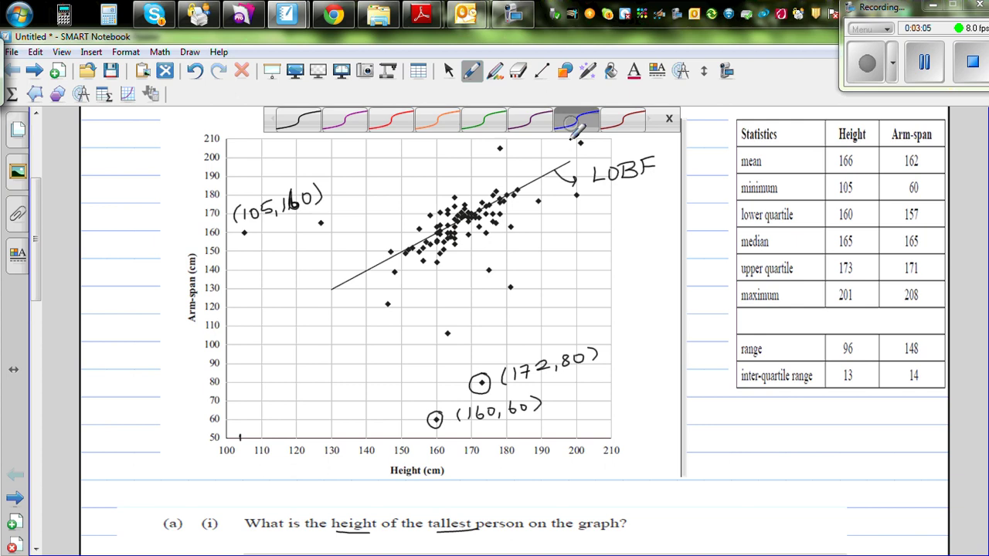
drag(576, 148, 585, 136)
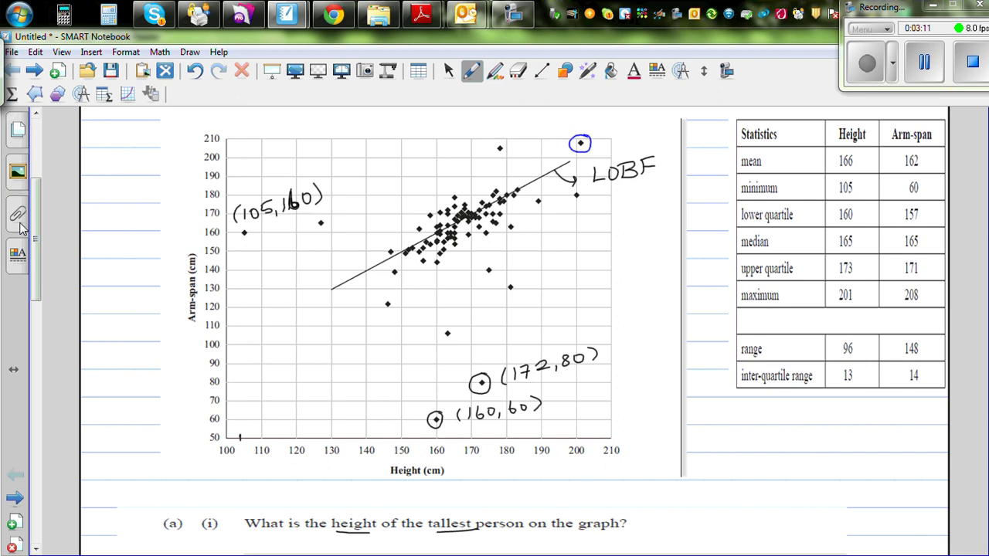
scroll(214, 327, down, 2)
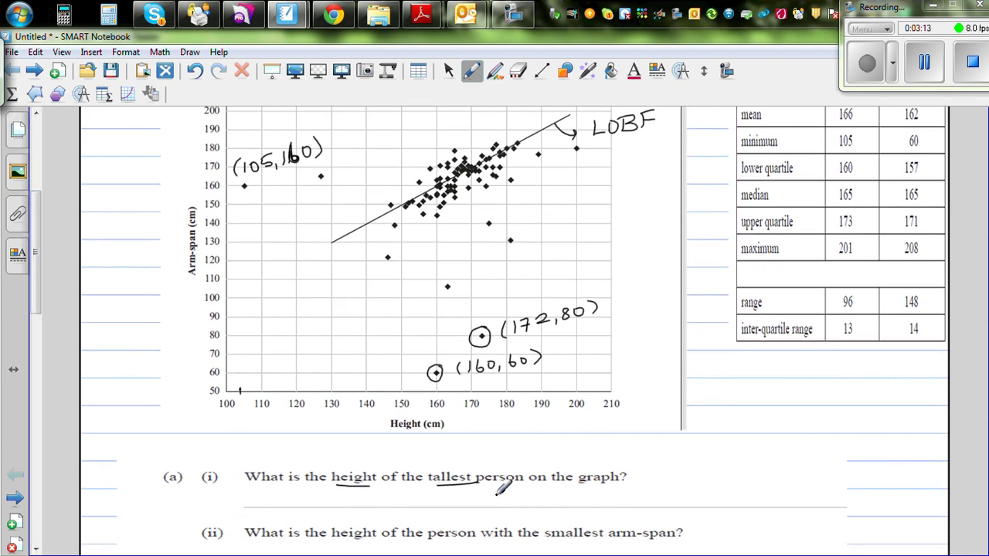
mouse_move(495, 494)
mouse_down()
mouse_move(523, 504)
mouse_move(517, 498)
mouse_move(532, 486)
mouse_move(531, 504)
mouse_move(589, 505)
mouse_up()
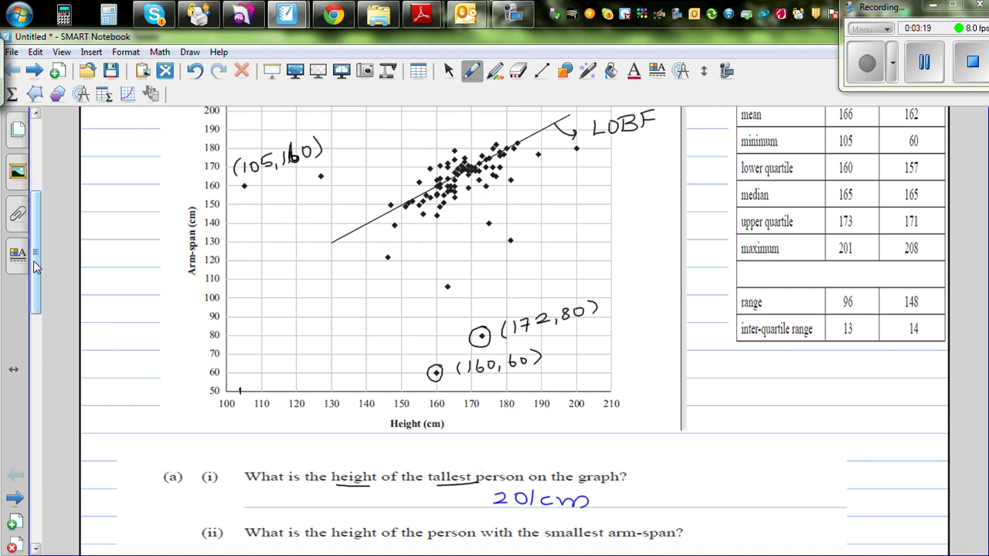
Underline 'arm-span' in question (ii)
scroll(36, 244, up, 3)
drag(36, 244, 37, 241)
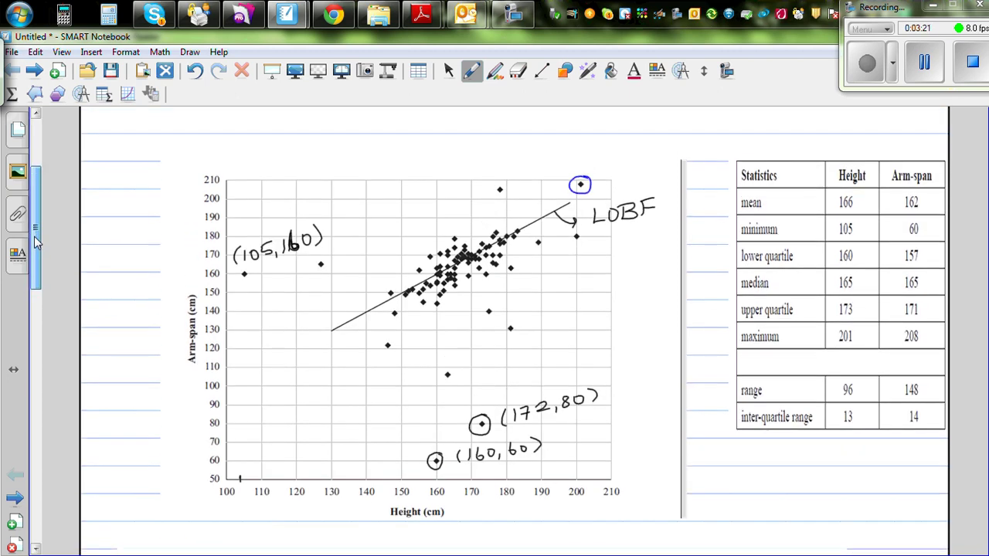
drag(35, 242, 35, 276)
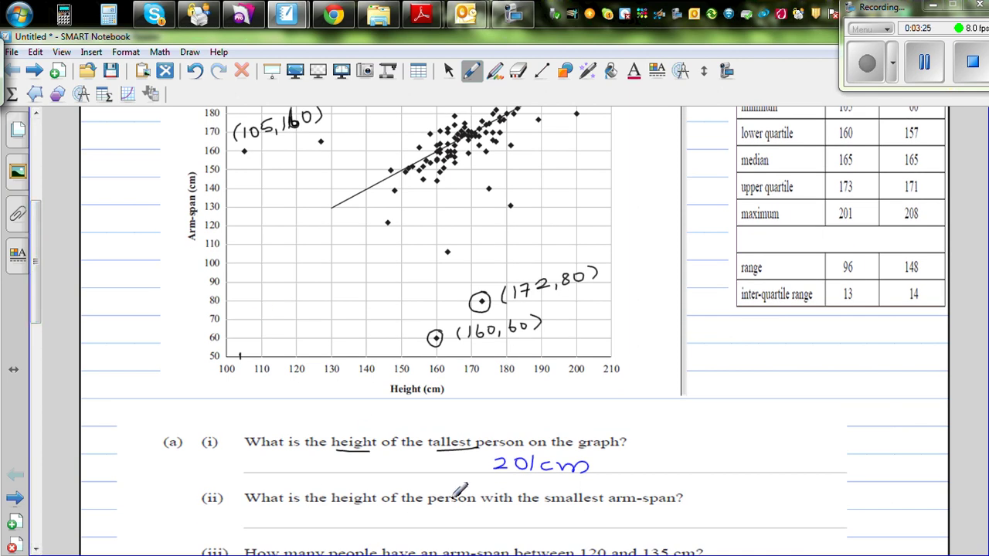
drag(608, 506, 673, 506)
drag(39, 296, 38, 268)
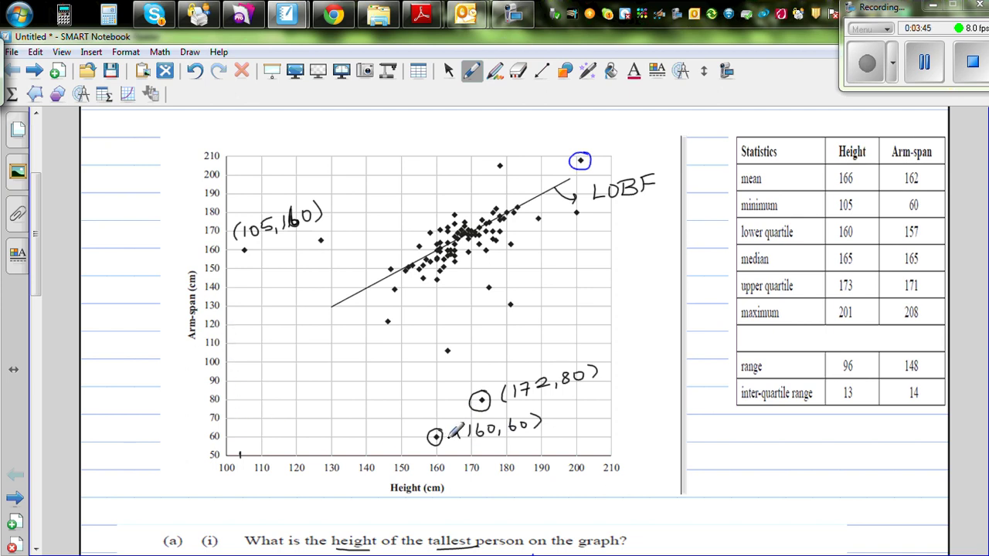
Underline the 60 in the (160,60) label and circle 60 and 201 in the statistics table
drag(516, 436, 528, 434)
mouse_move(926, 196)
mouse_down()
mouse_move(905, 198)
mouse_move(904, 216)
mouse_move(931, 204)
mouse_move(925, 196)
mouse_up()
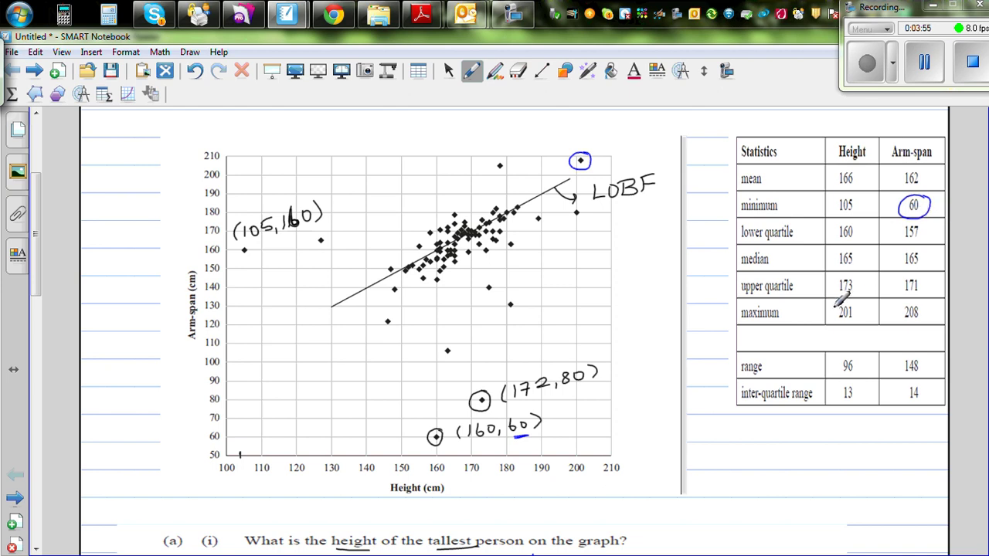
mouse_move(856, 303)
mouse_down()
mouse_move(837, 301)
mouse_move(840, 324)
mouse_move(859, 307)
mouse_move(864, 315)
mouse_up()
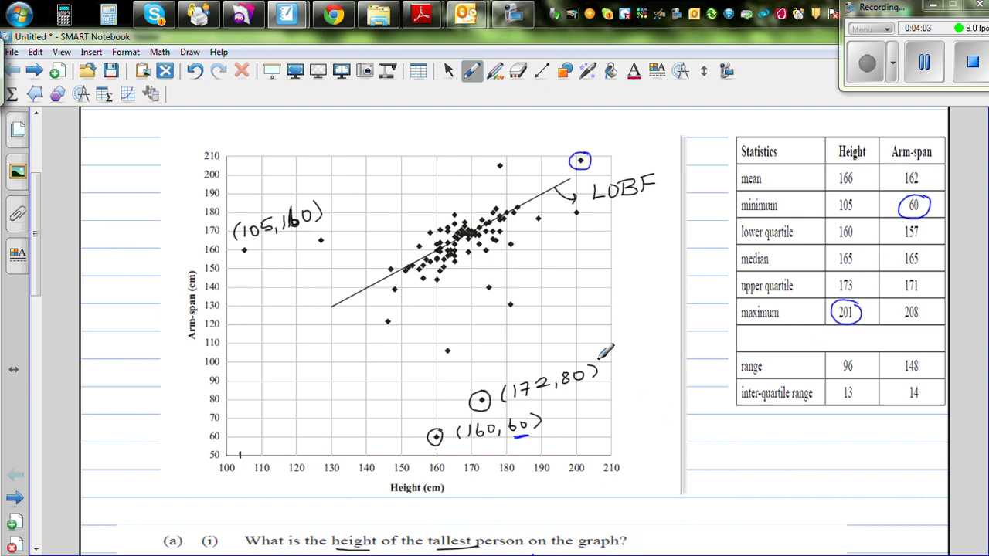
Write 160cm as the answer to part (ii)
drag(39, 270, 39, 289)
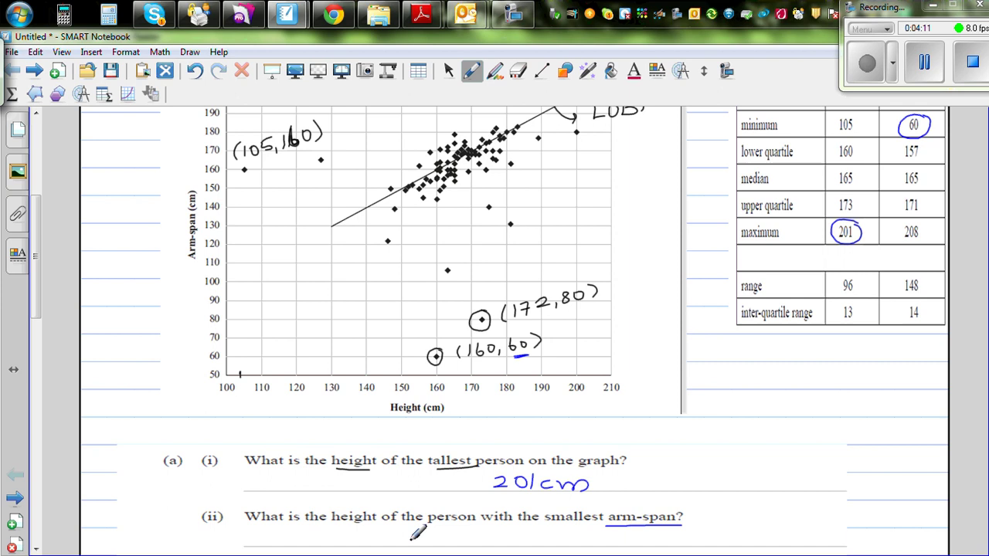
mouse_move(421, 531)
mouse_down()
mouse_move(418, 545)
mouse_move(449, 533)
mouse_move(471, 546)
mouse_move(499, 534)
mouse_move(513, 544)
mouse_up()
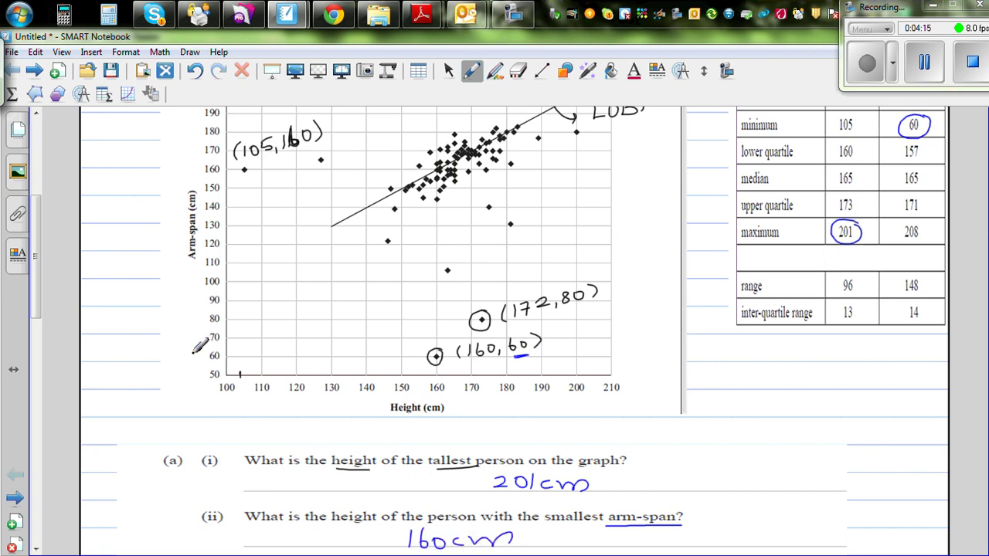
scroll(42, 245, down, 3)
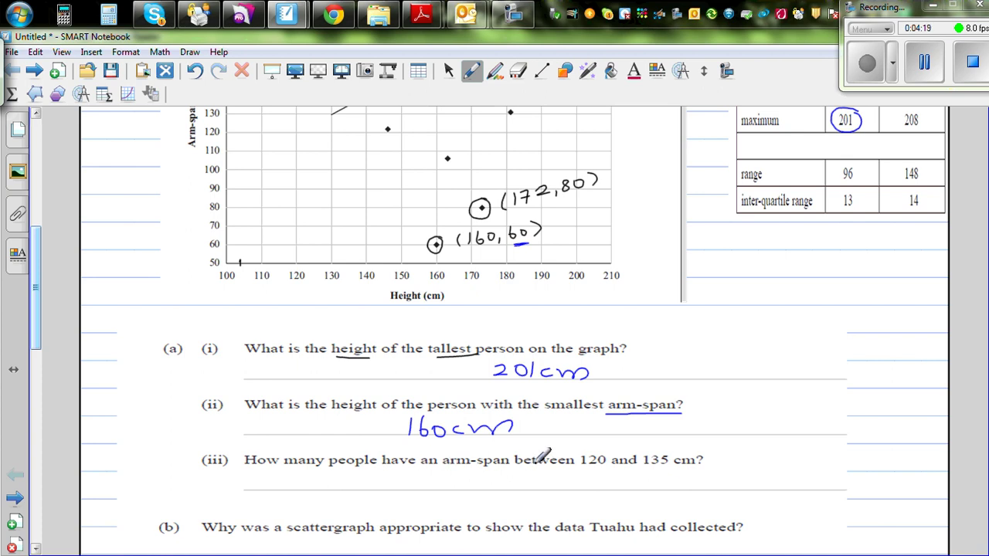
Underline 120 and 135 cm and draw red dashed lines at arm-spans 120 and 135
drag(576, 467, 699, 466)
drag(35, 274, 35, 236)
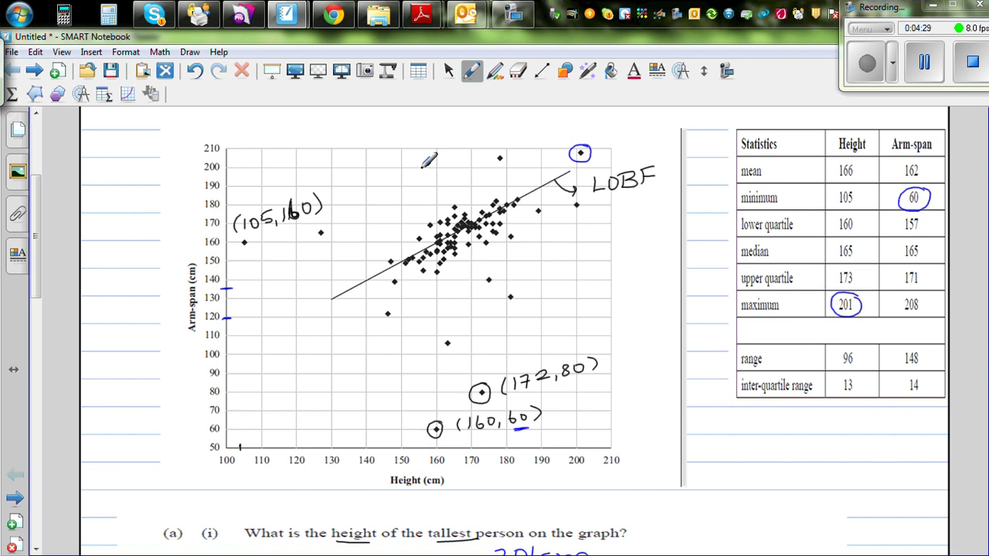
click(542, 72)
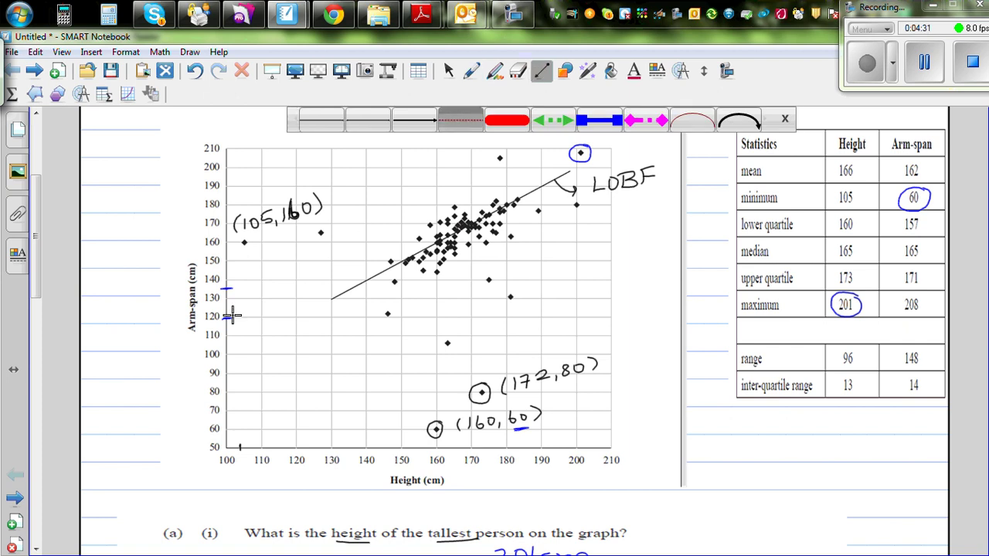
drag(223, 318, 573, 309)
drag(179, 287, 674, 291)
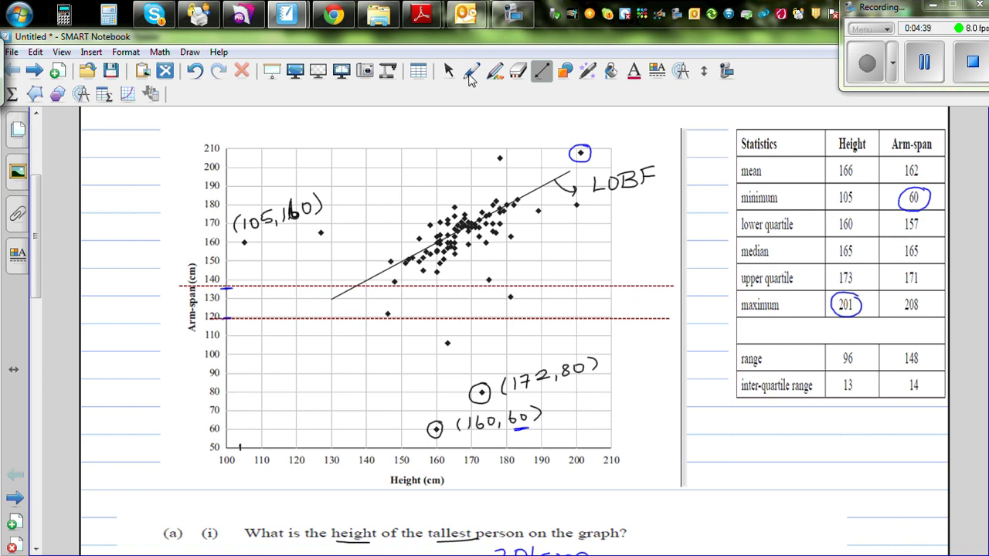
With red pen, circle the two points between the dashed lines and write 2 for part (iii)
click(471, 74)
click(390, 120)
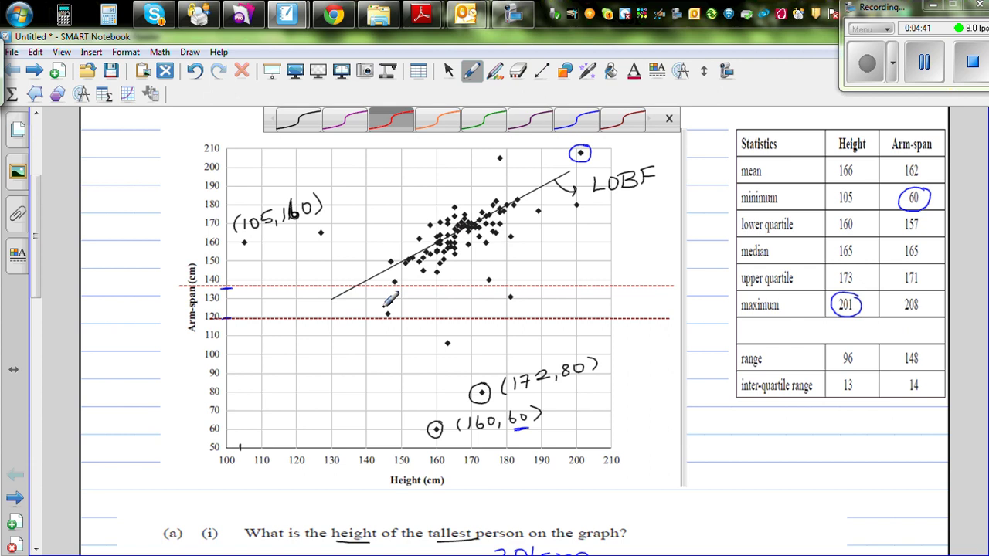
mouse_move(391, 307)
mouse_down()
mouse_move(397, 315)
mouse_move(386, 306)
mouse_up()
mouse_move(522, 287)
mouse_down()
mouse_move(501, 303)
mouse_move(521, 287)
mouse_up()
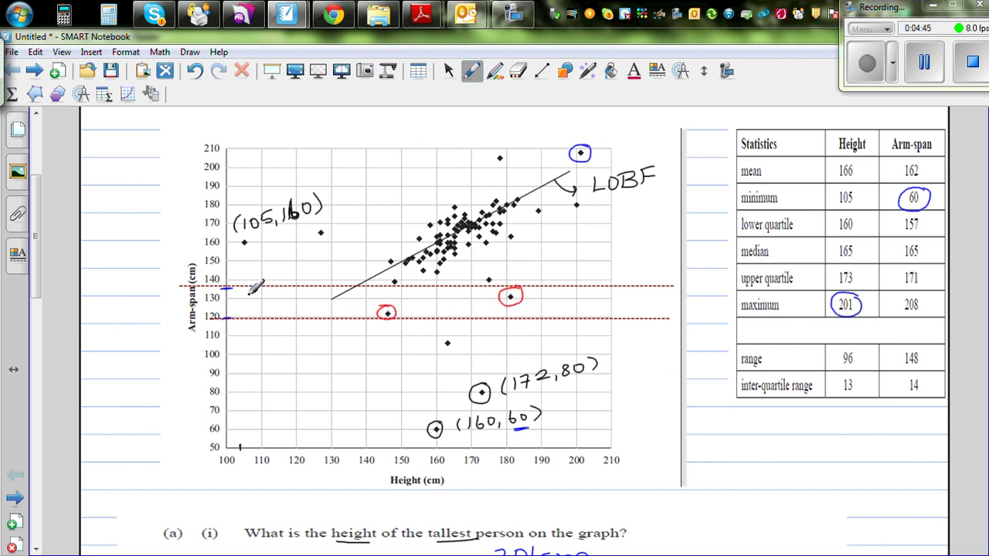
drag(34, 232, 35, 296)
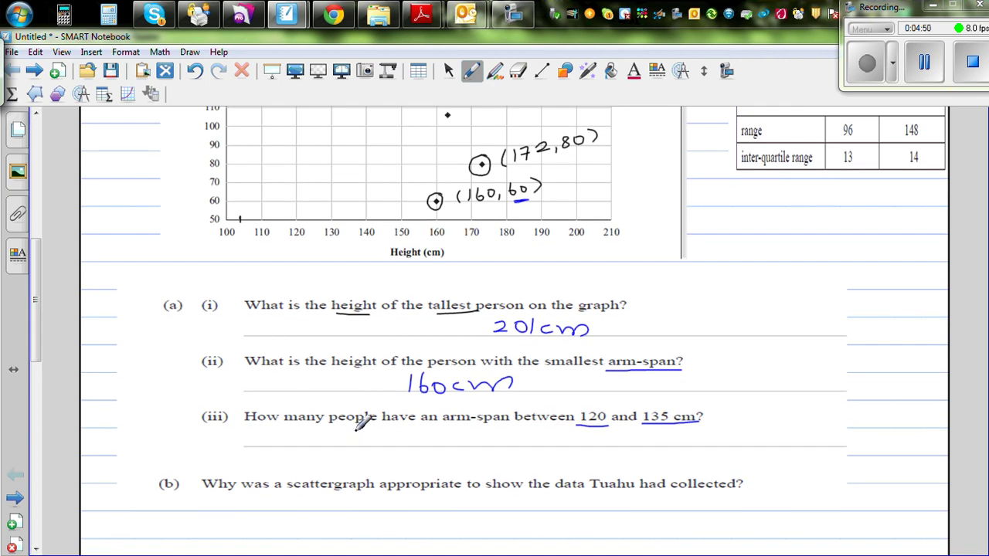
drag(358, 429, 372, 442)
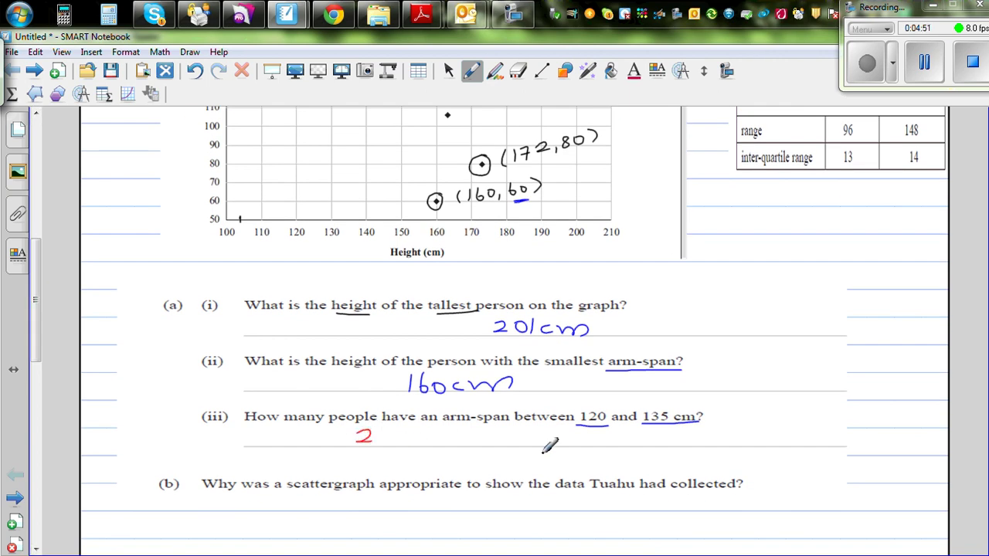